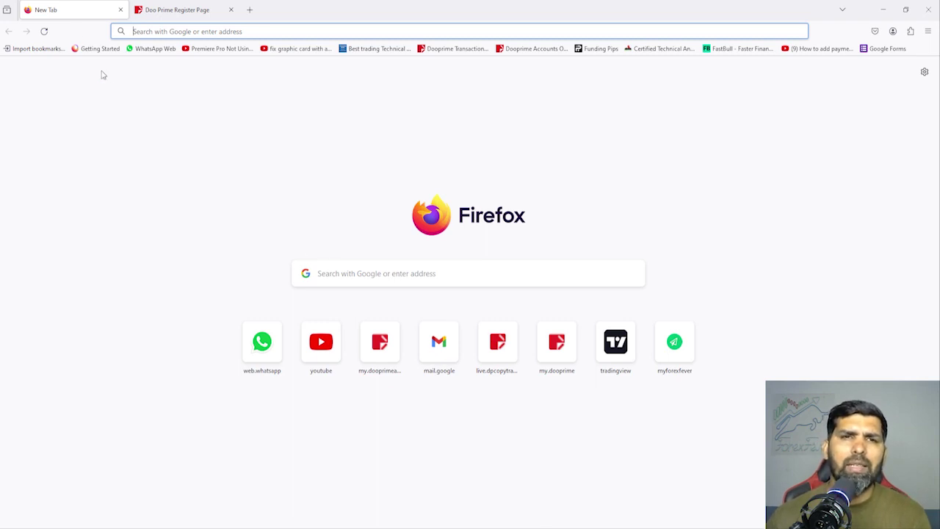
Search Google for 'doo prime' and open the sponsored Doo Prime FX account sign-up result.
left_click(162, 31)
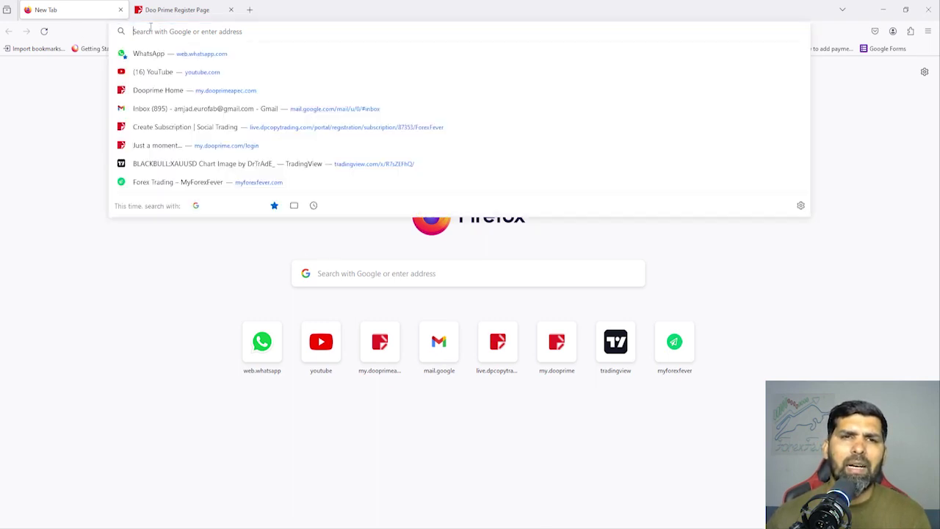
left_click(352, 273)
type("doo prime")
key("Return")
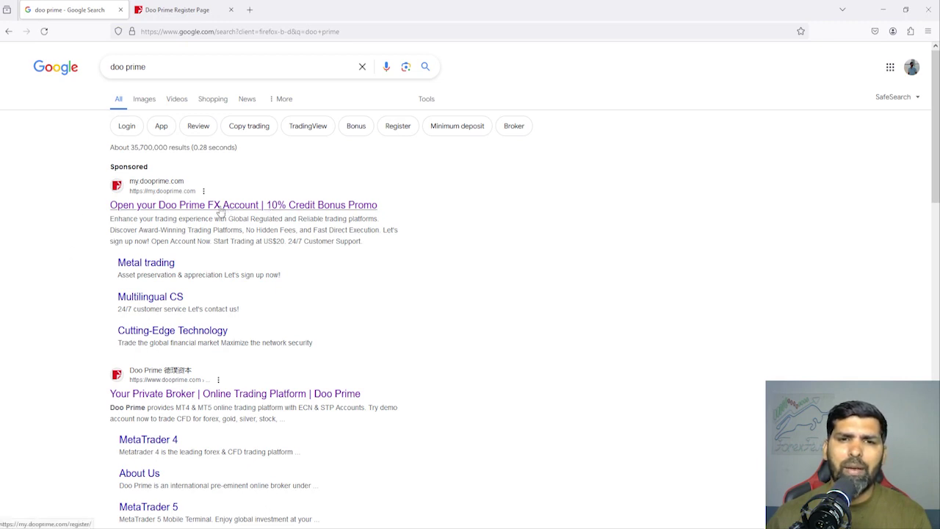
left_click(175, 209)
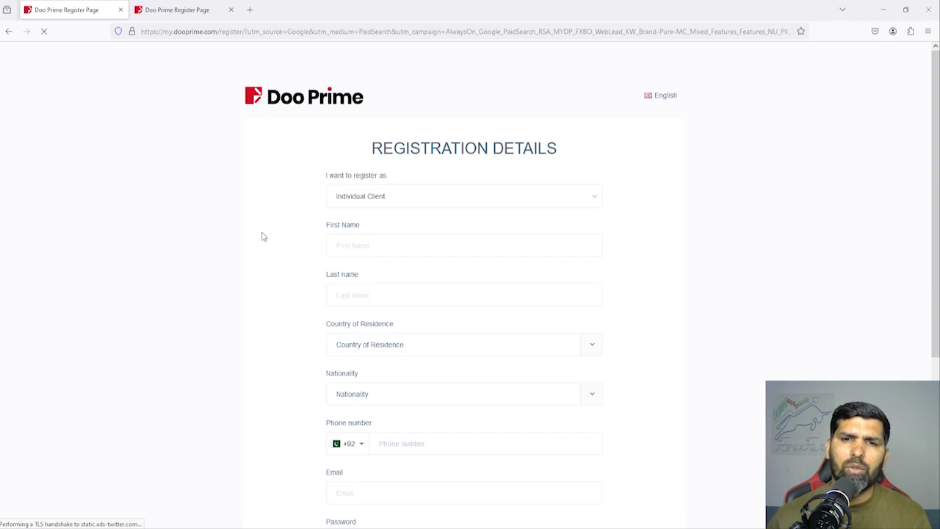
Enter the applicant's first name and last name on the registration form.
left_click(366, 243)
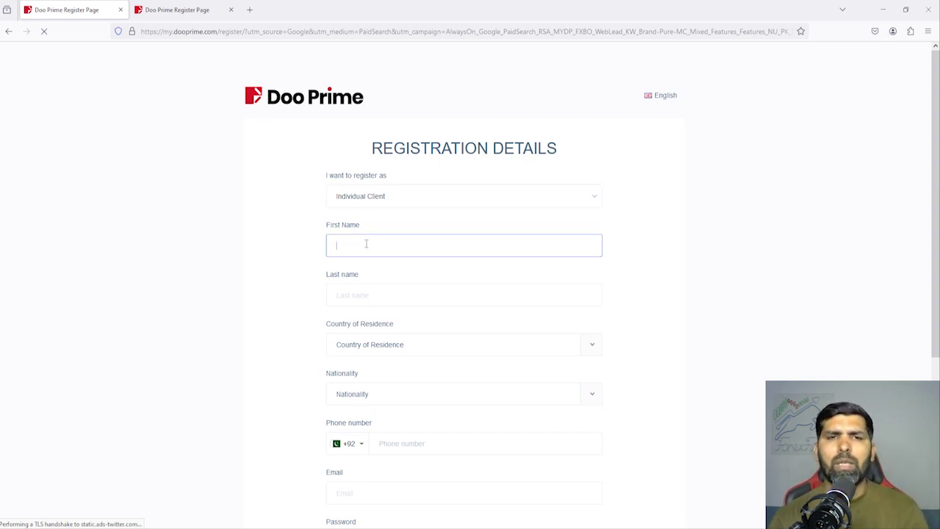
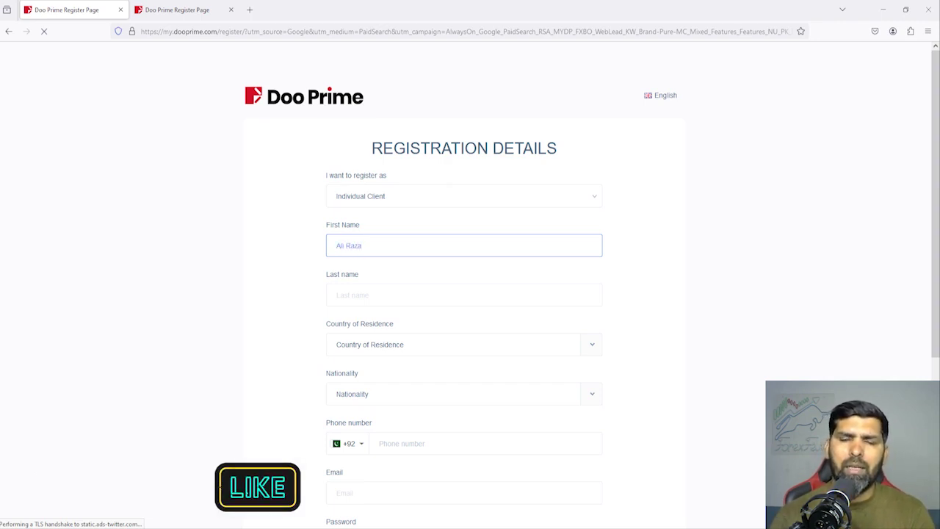
key("Tab")
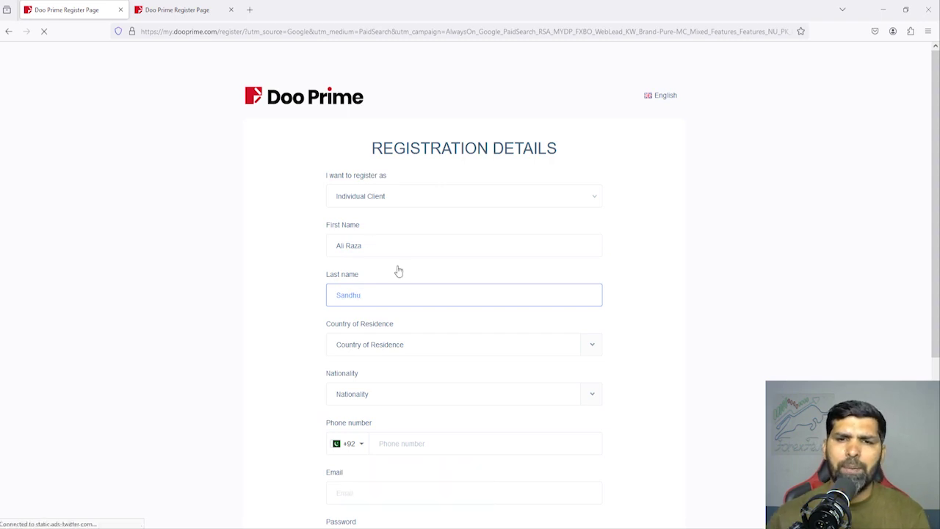
Set Country of Residence to Pakistan and search the Nationality list for 'pakis'.
left_click(376, 350)
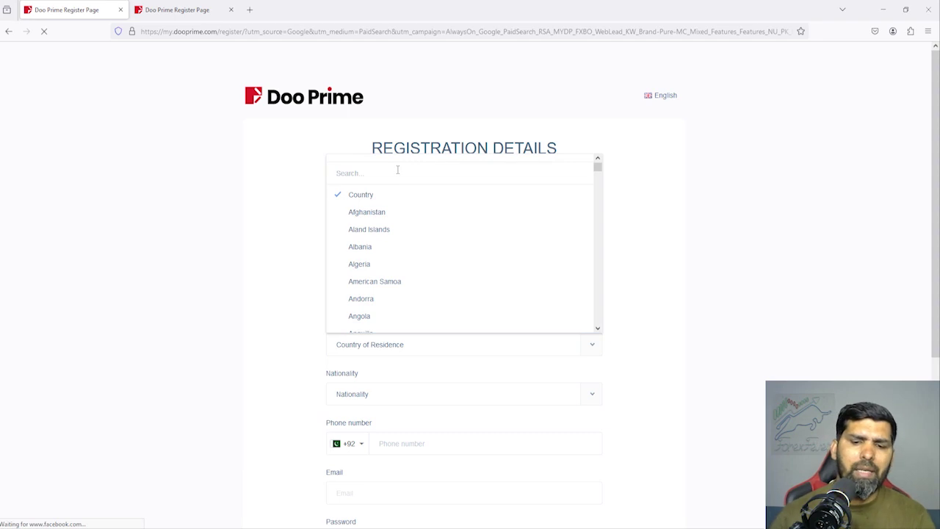
type("pak")
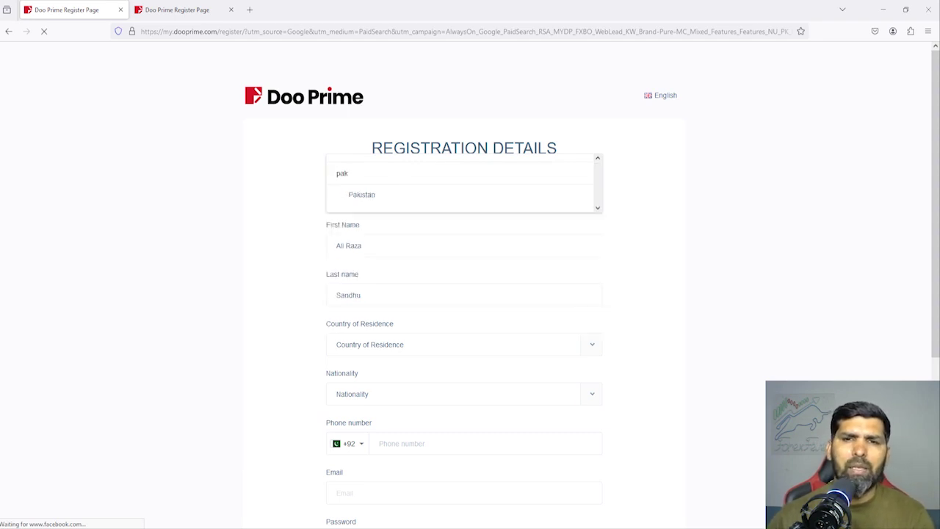
left_click(373, 200)
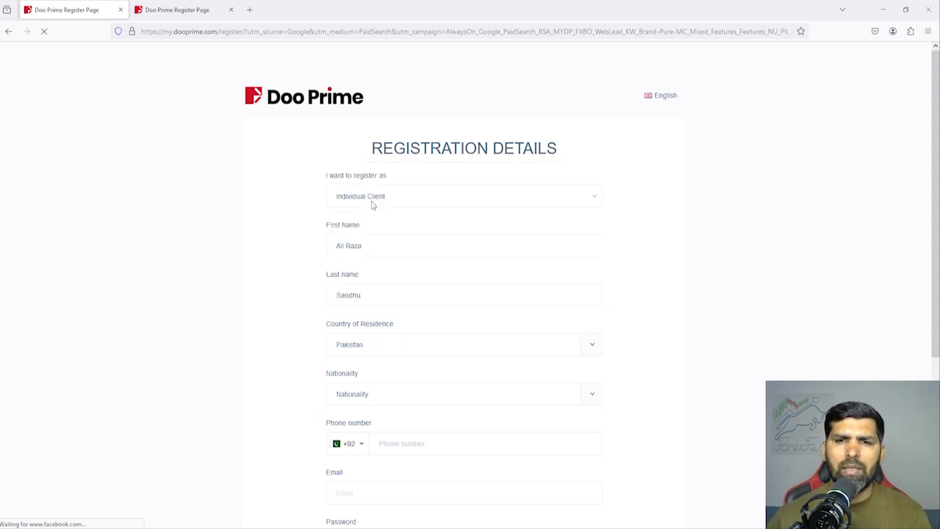
left_click(377, 397)
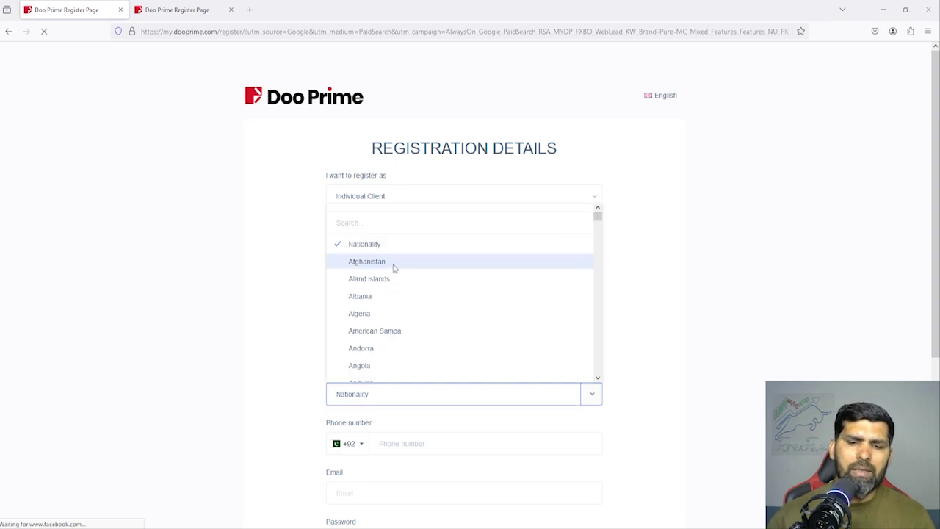
left_click(405, 222)
type("pakis")
Choose Pakistan as nationality and check the +92 phone country code.
left_click(361, 243)
scroll(279, 367, "down", 2)
scroll(268, 381, "down", 1)
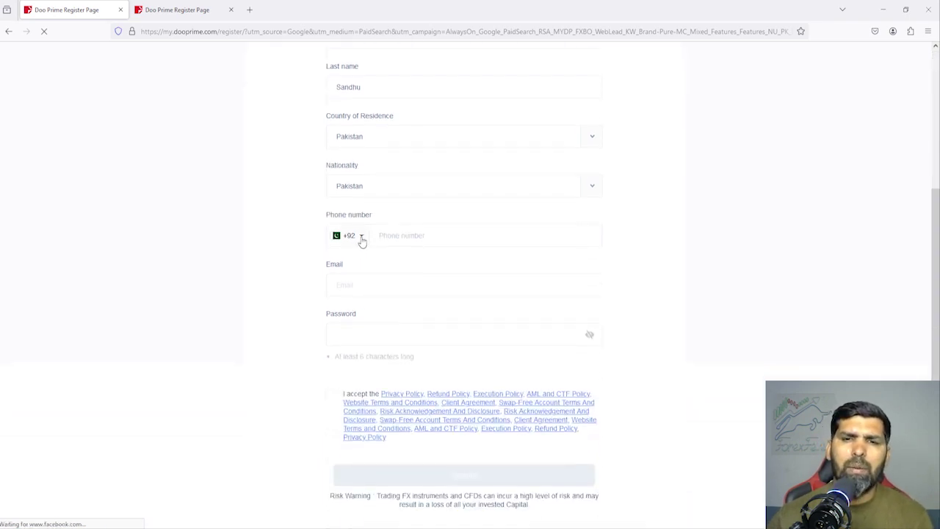
left_click(362, 242)
scroll(420, 316, "down", 2)
scroll(441, 311, "down", 5)
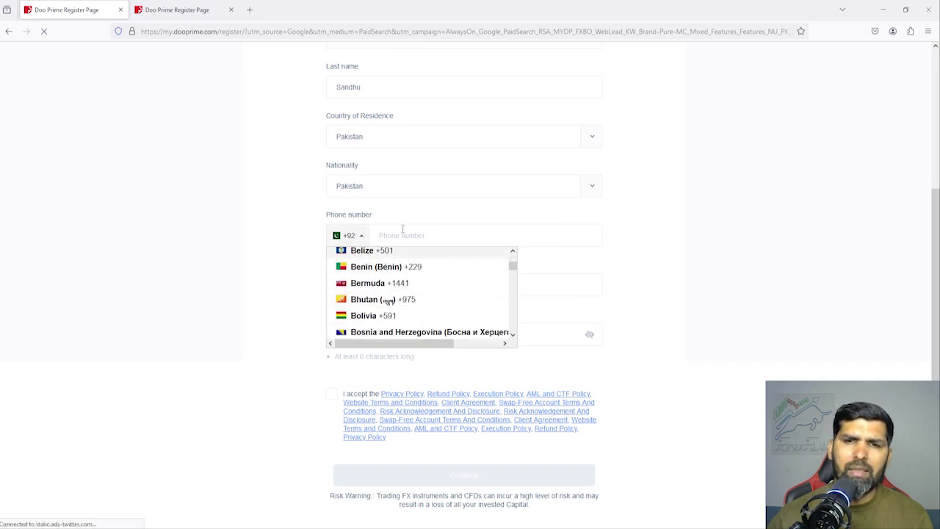
Enter the mobile phone number under +92, retyping it to correct it.
left_click(405, 240)
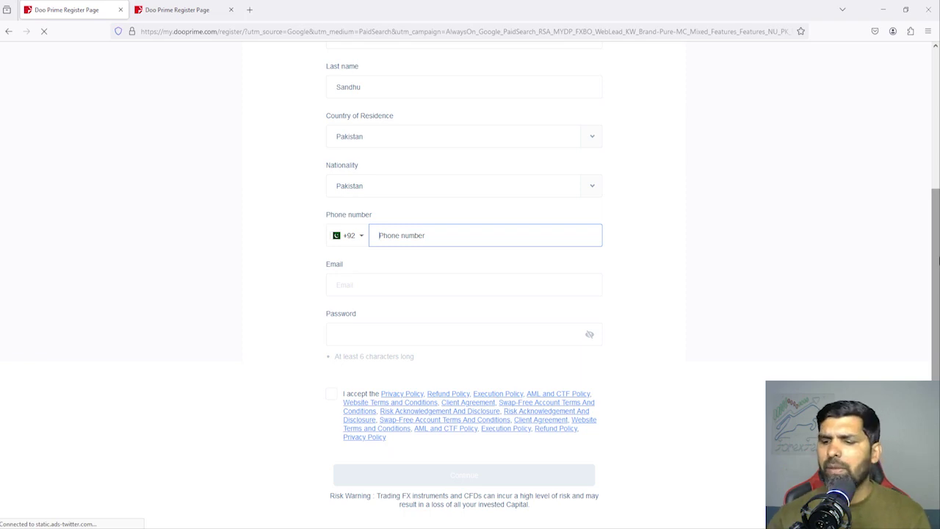
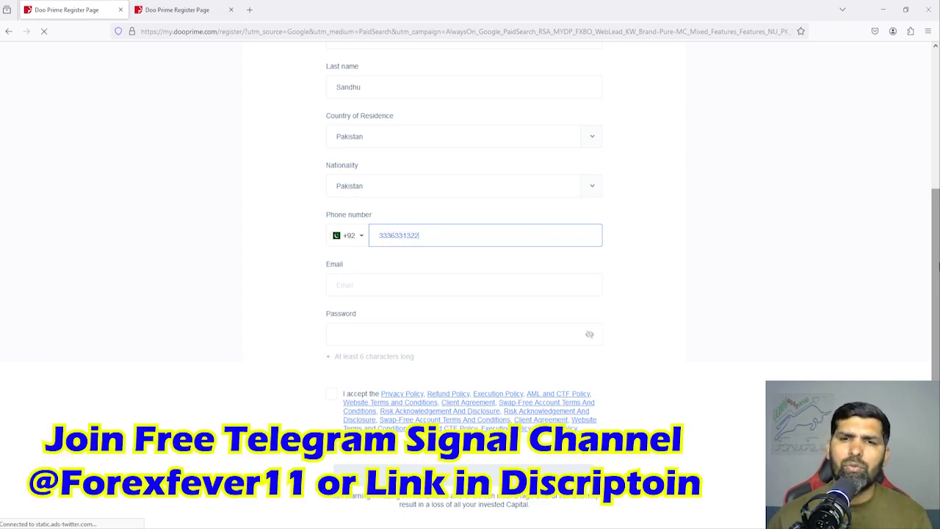
double_click(380, 242)
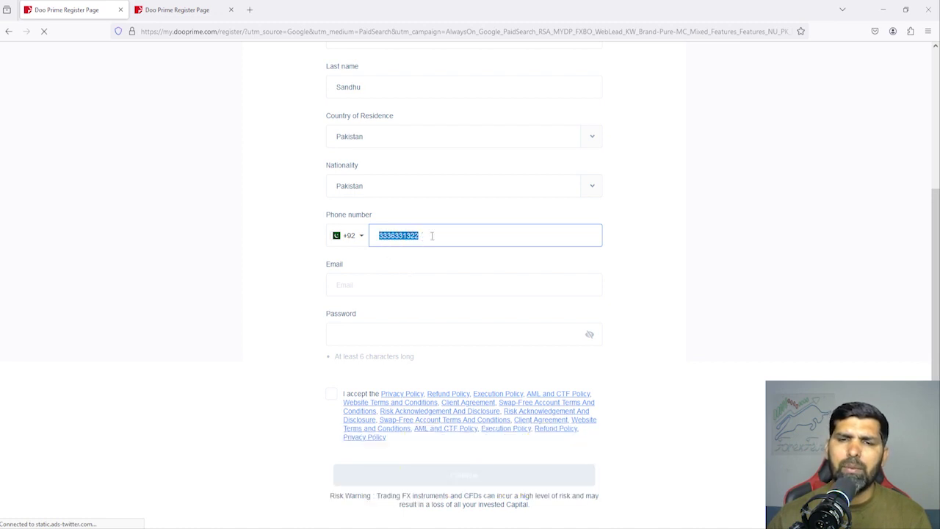
left_click(431, 235)
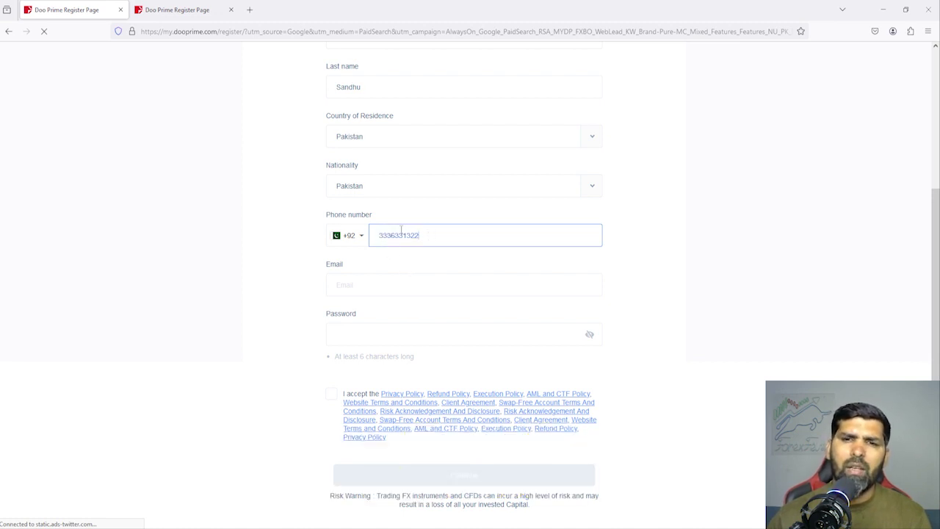
double_click(432, 235)
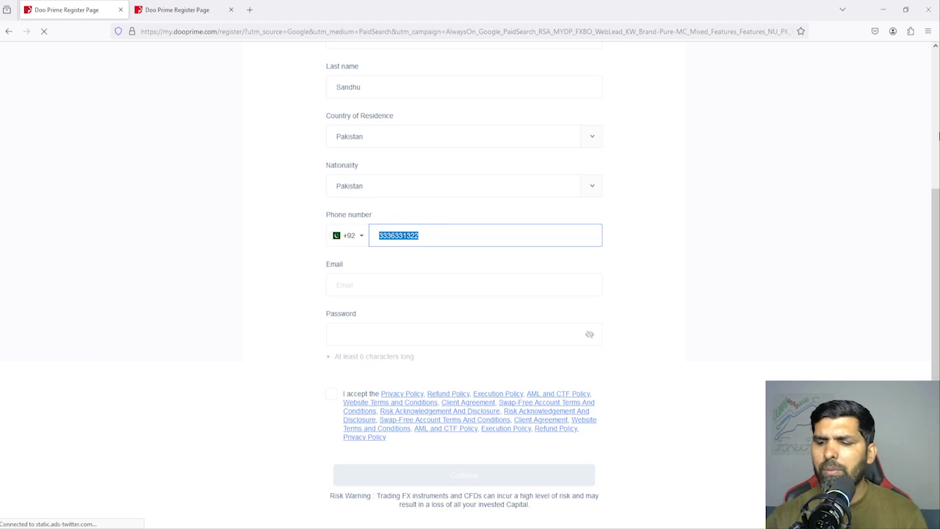
type("9")
key("BackSpace")
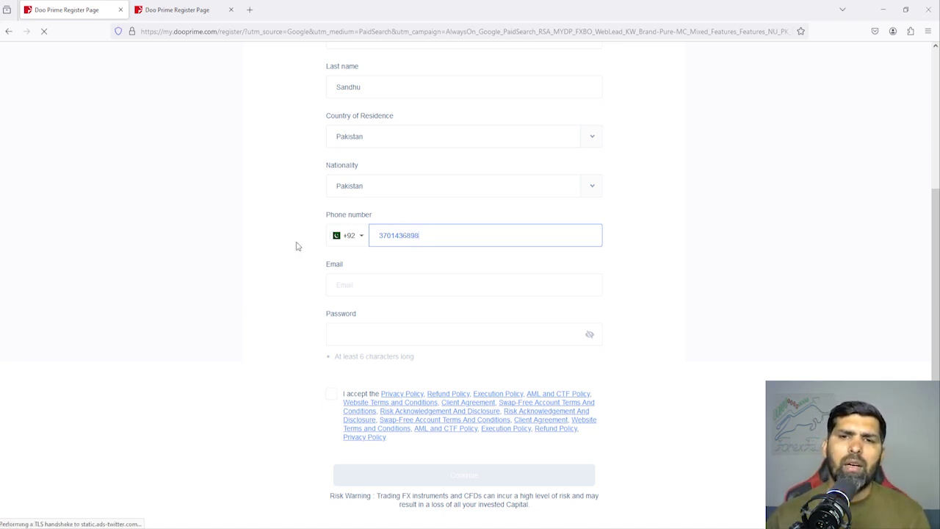
Enter the email address and a masked password of at least six characters.
left_click(346, 288)
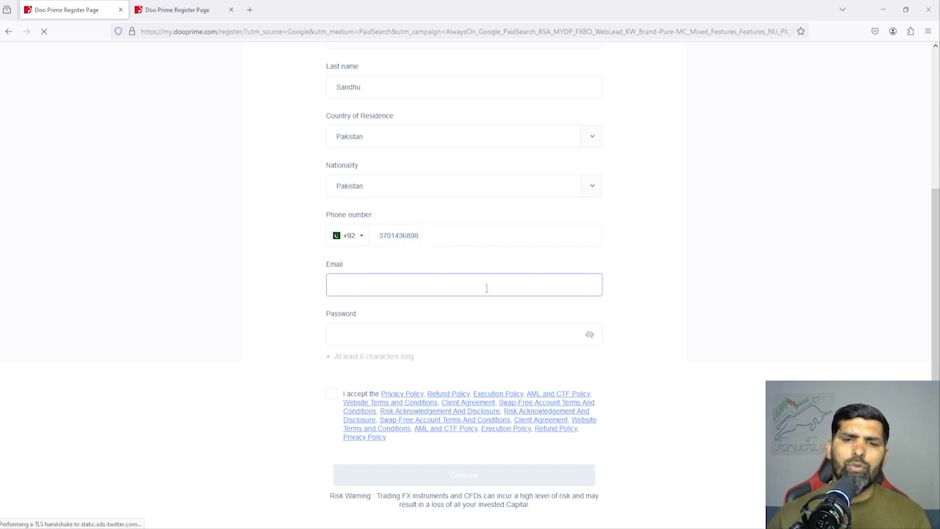
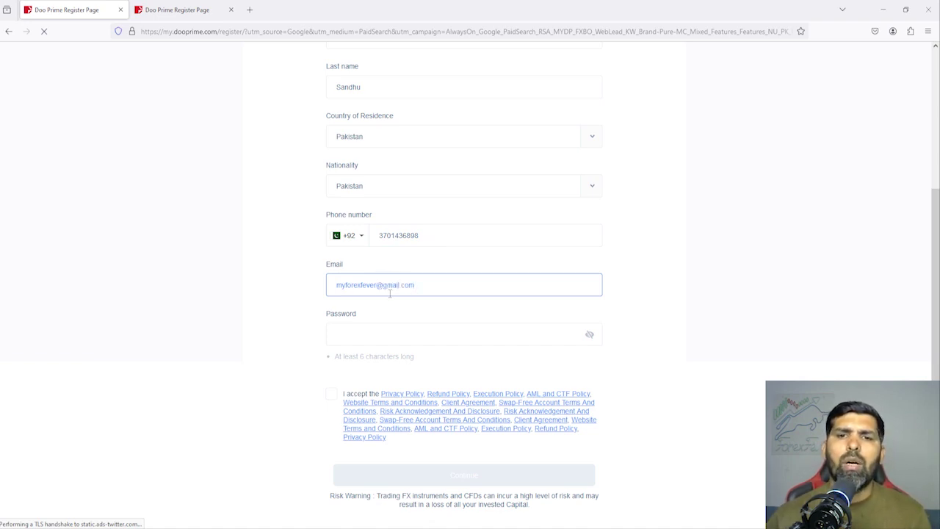
left_click(687, 284)
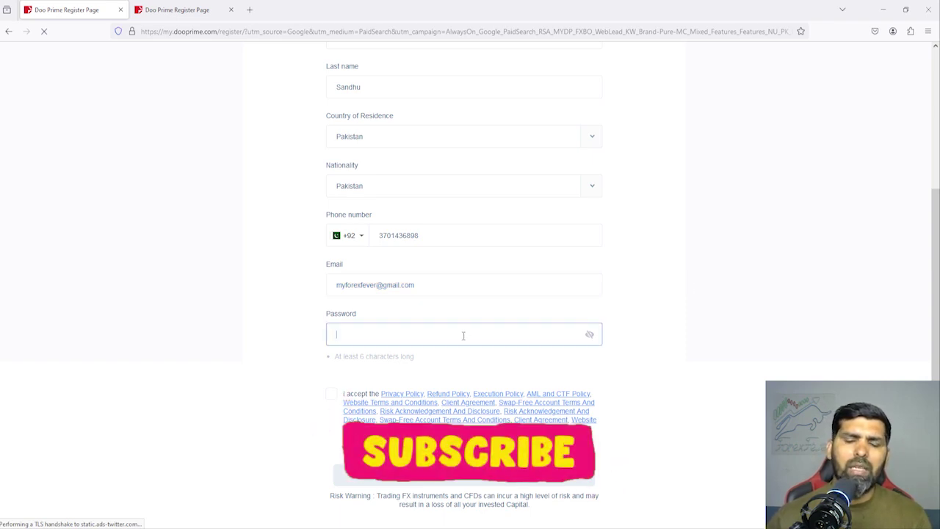
type("*******")
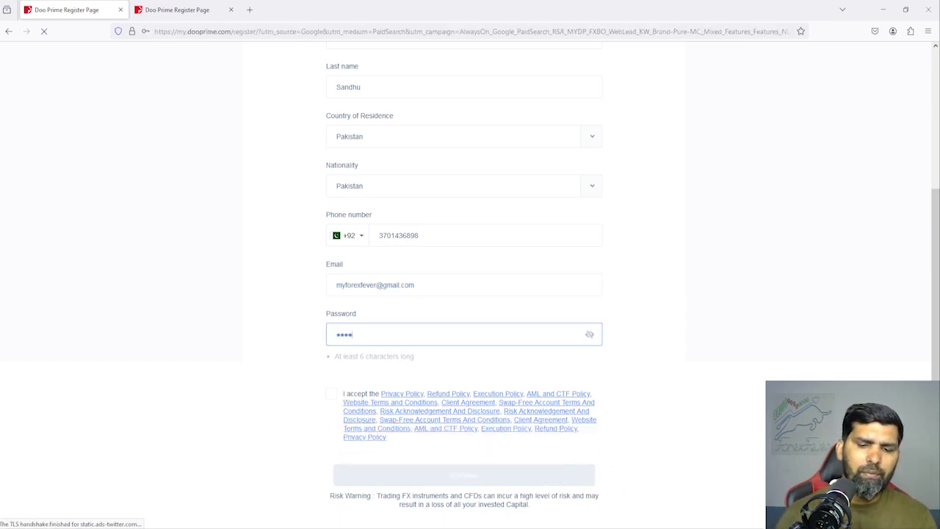
type("***")
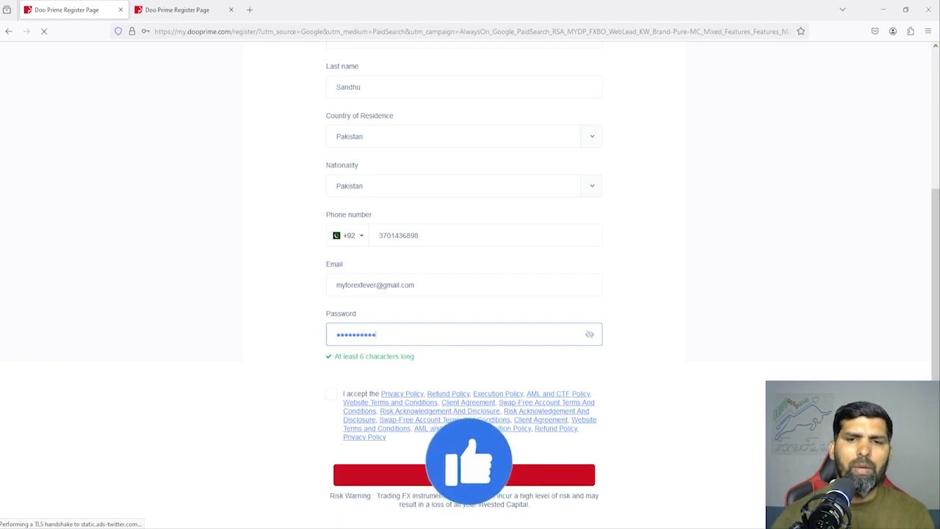
Leave the password field and tick the checkbox accepting the policies and terms.
scroll(714, 300, "down", 1)
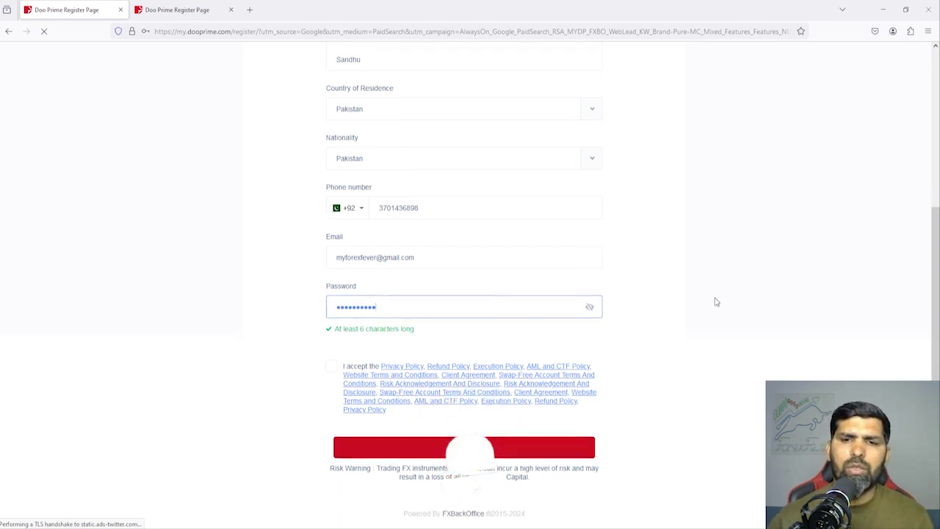
left_click(375, 425)
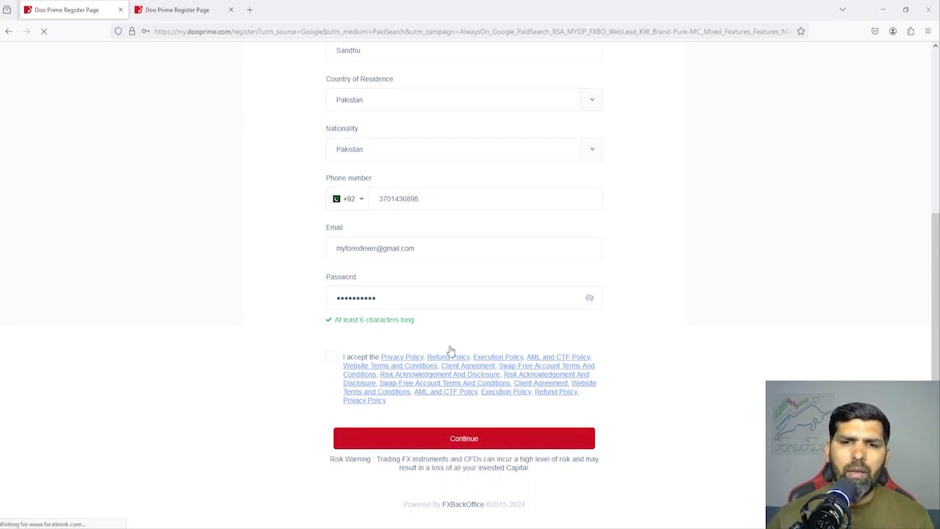
left_click(331, 359)
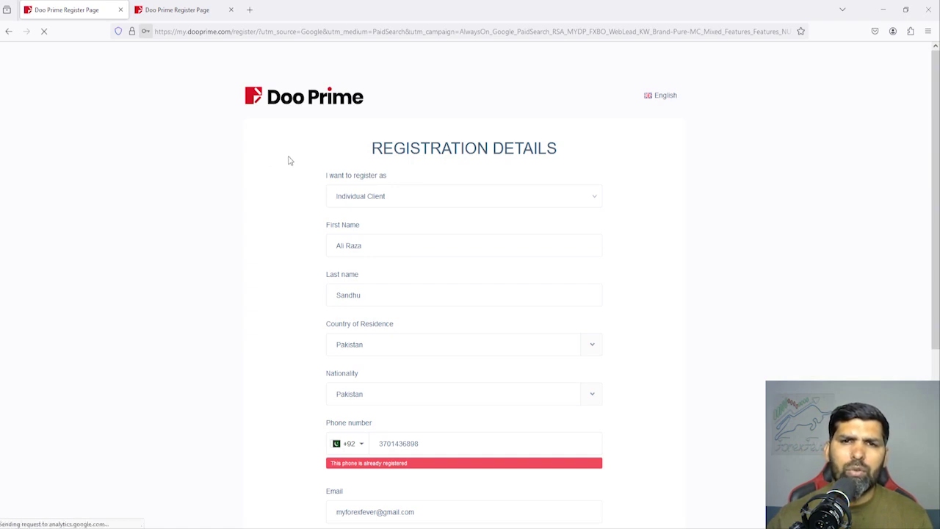
Replace the already-registered phone number with a different mobile number.
scroll(472, 457, "down", 3)
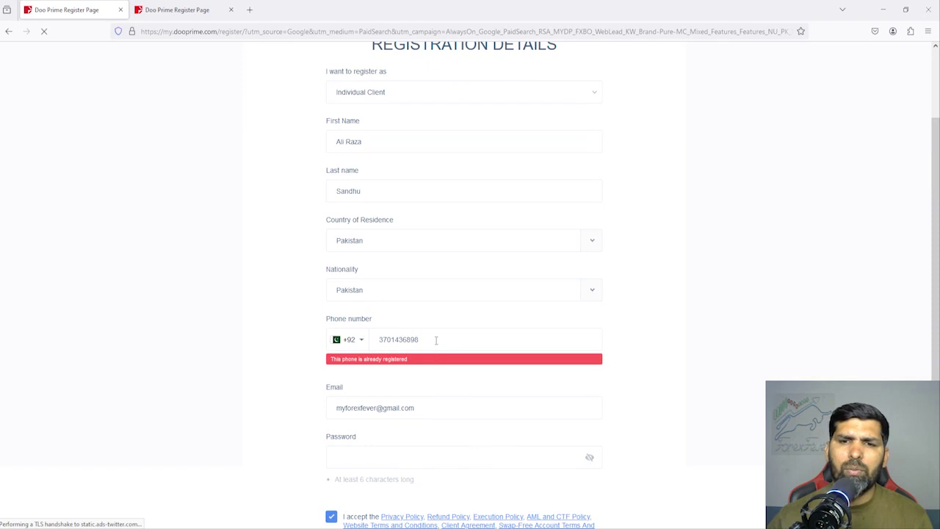
left_click_drag(435, 340, 378, 339)
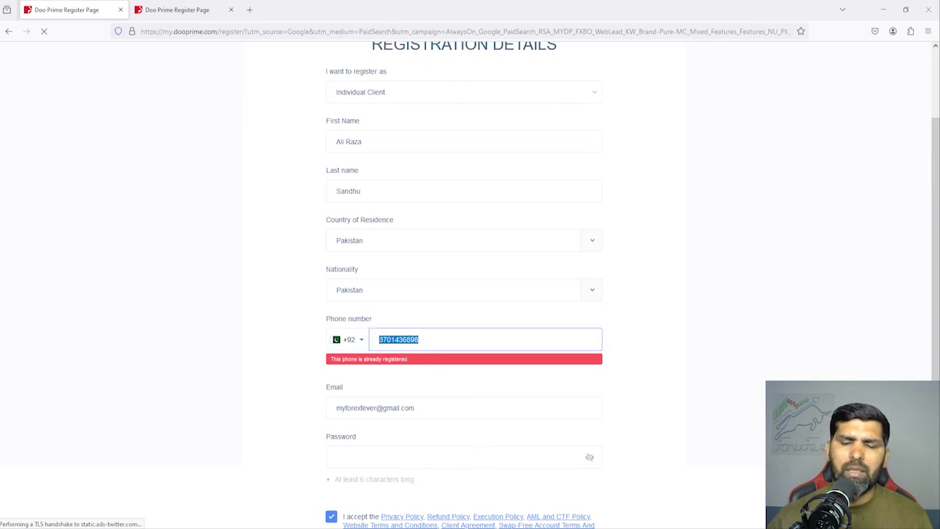
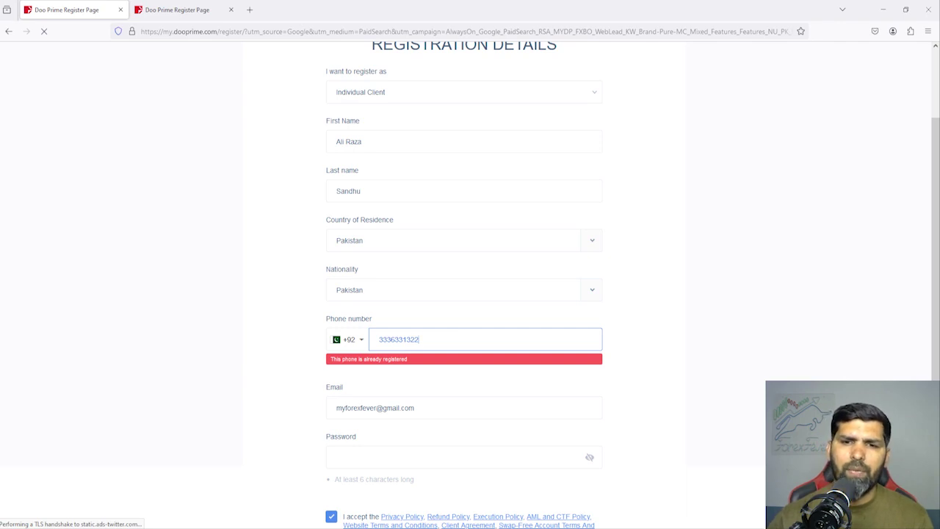
Re-enter a new eight-character password in the Password field.
left_click(435, 457)
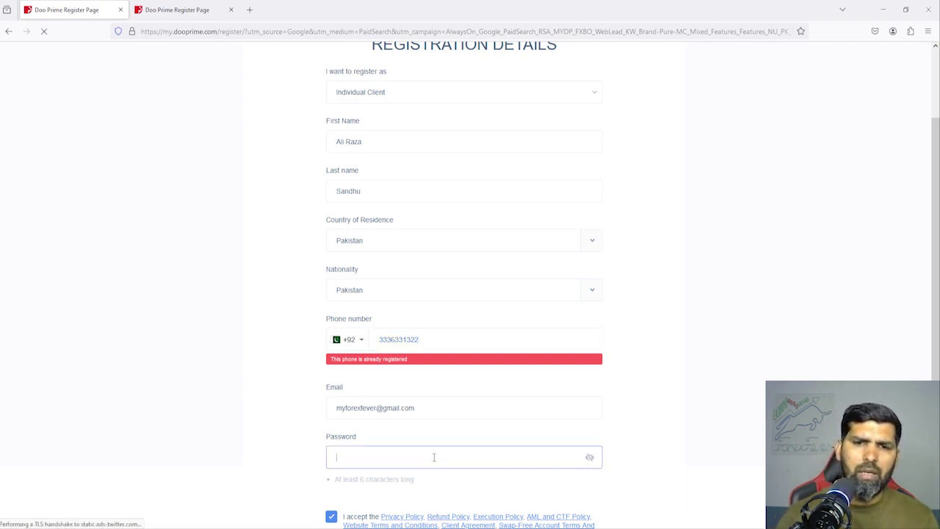
type("a")
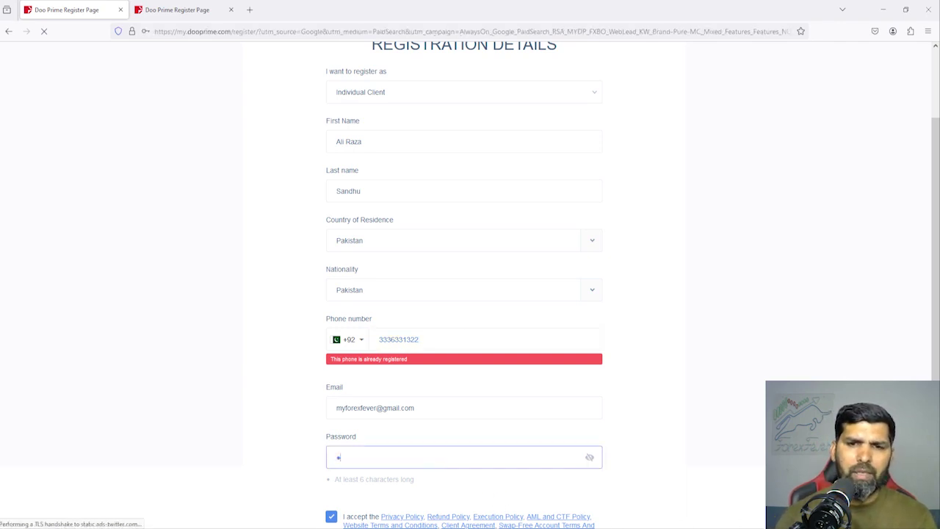
type("aaaaaaa")
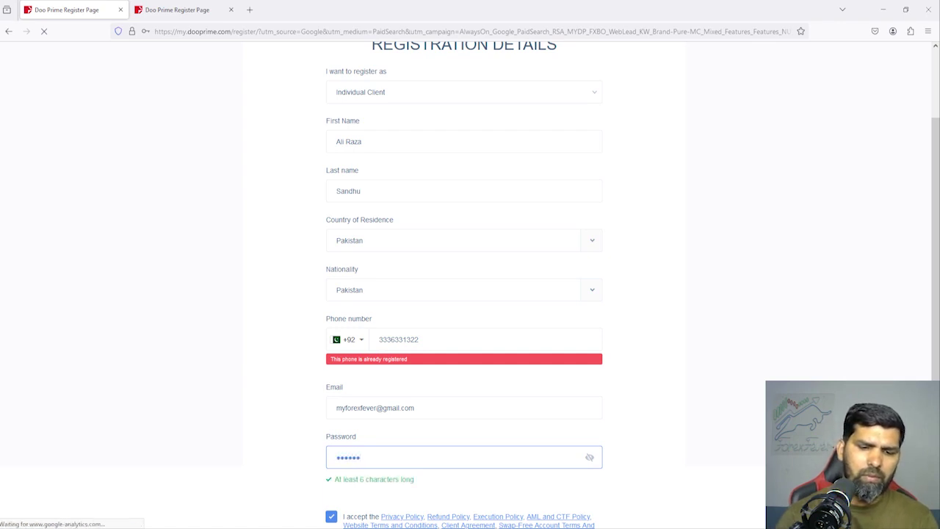
scroll(428, 367, "down", 3)
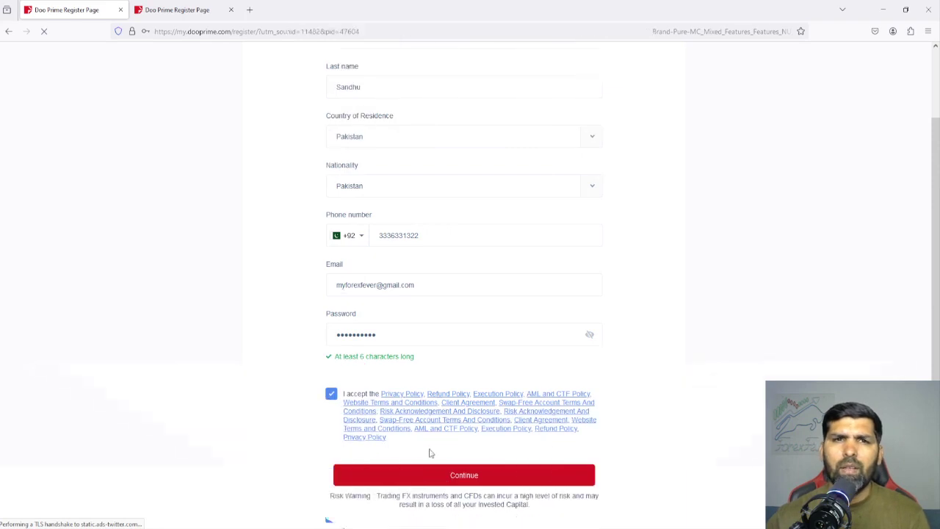
Submit the registration with the red Continue button.
left_click(449, 476)
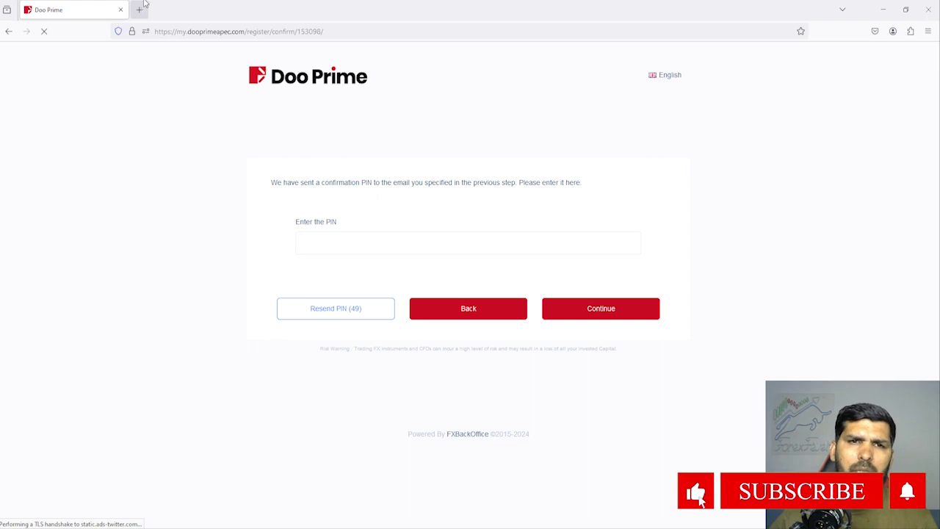
Open Gmail in a new tab and switch to the registration email's mailbox.
left_click(138, 10)
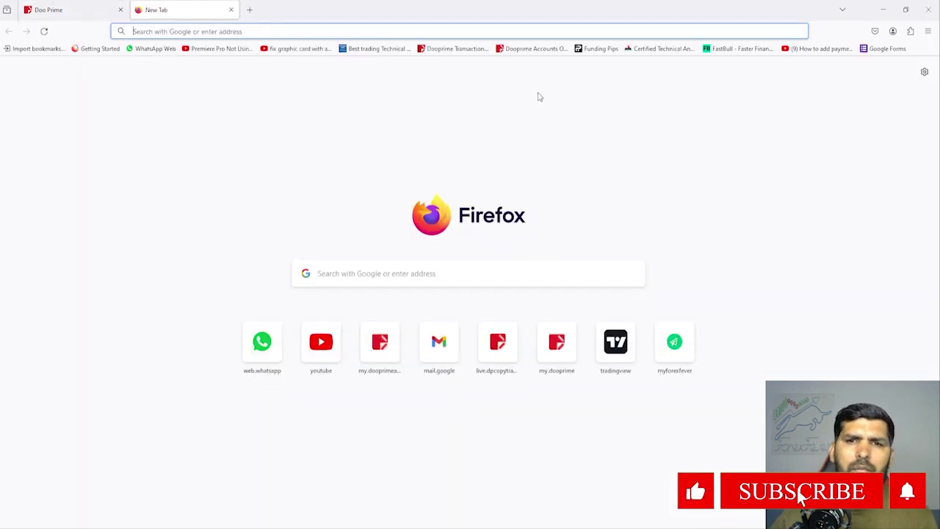
left_click(446, 348)
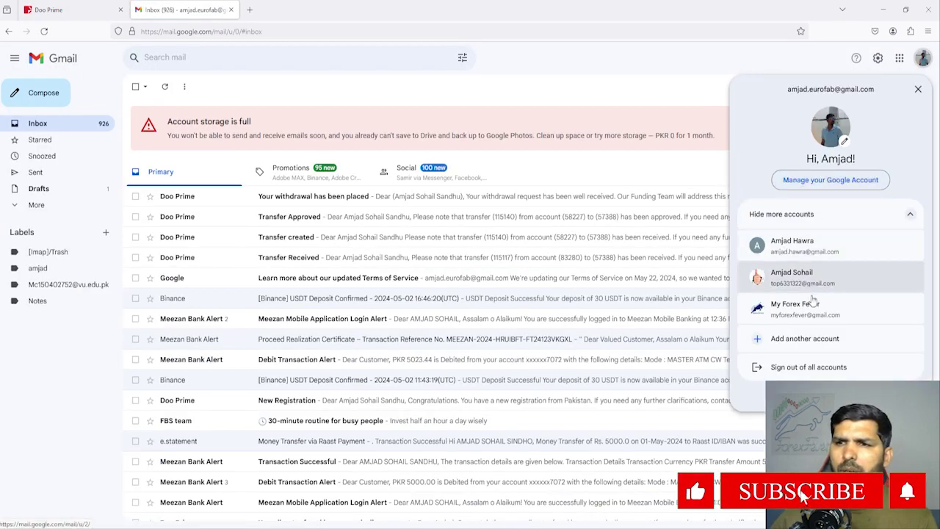
left_click(808, 308)
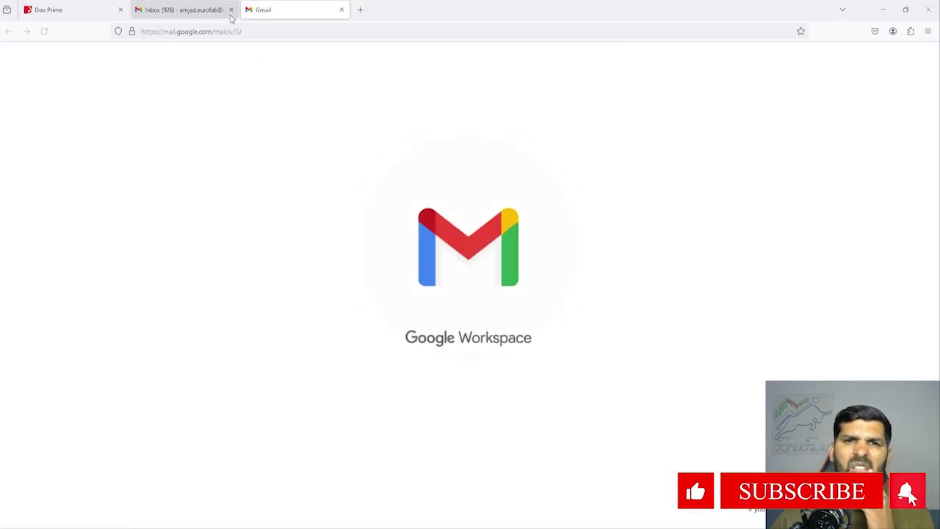
left_click(231, 9)
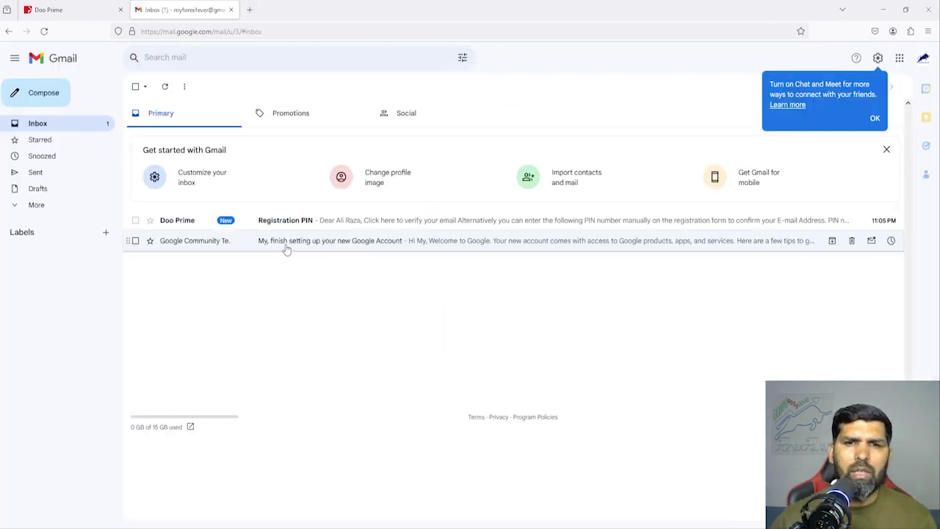
Open the Doo Prime Registration PIN email, select the PIN, and return to the PIN page.
left_click(305, 221)
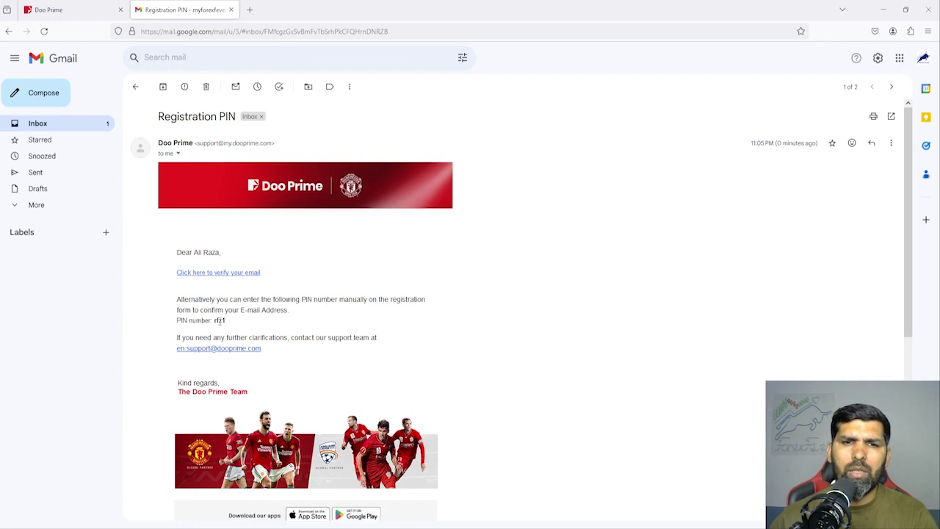
triple_click(214, 320)
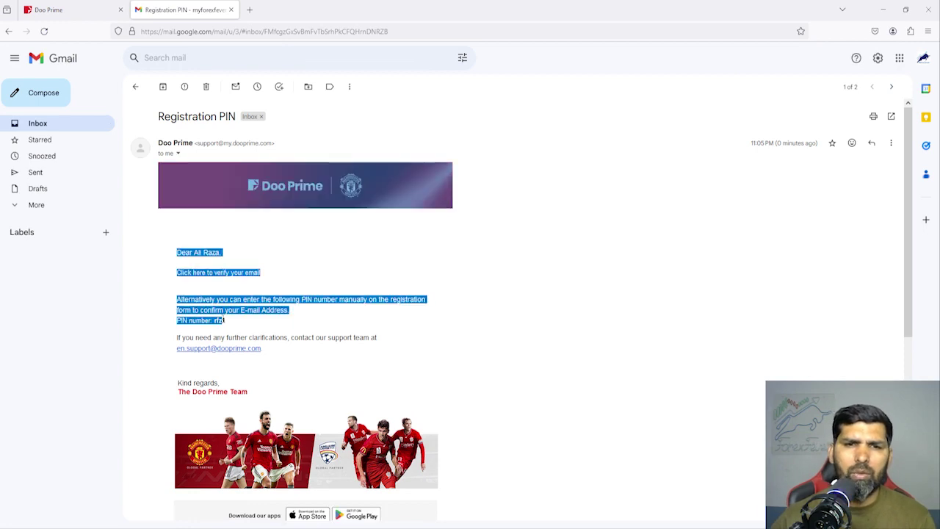
left_click(226, 325)
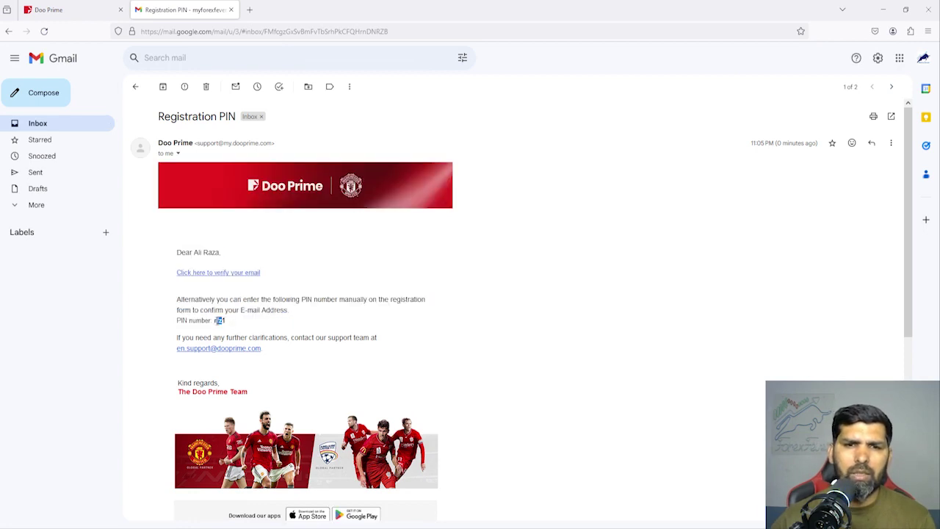
double_click(219, 321)
left_click(110, 9)
left_click(345, 241)
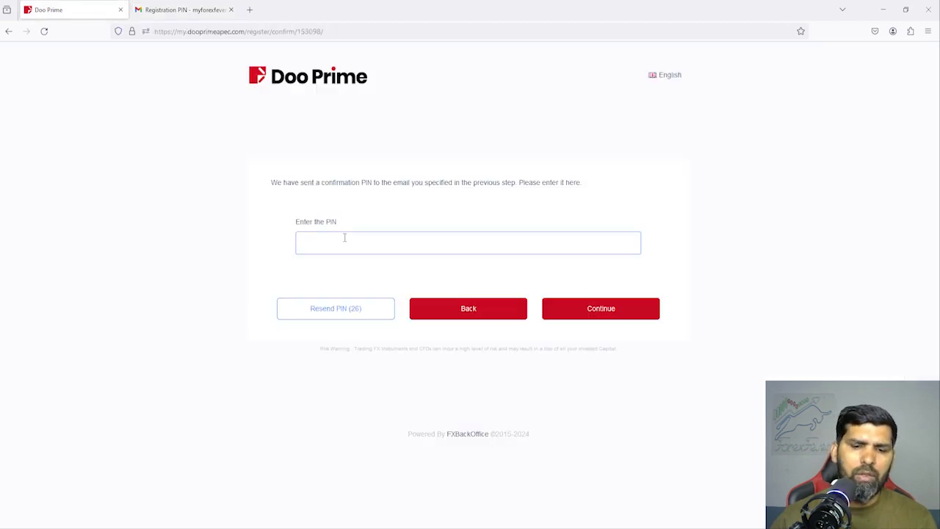
Submit the email PIN to confirm the registration.
left_click(621, 308)
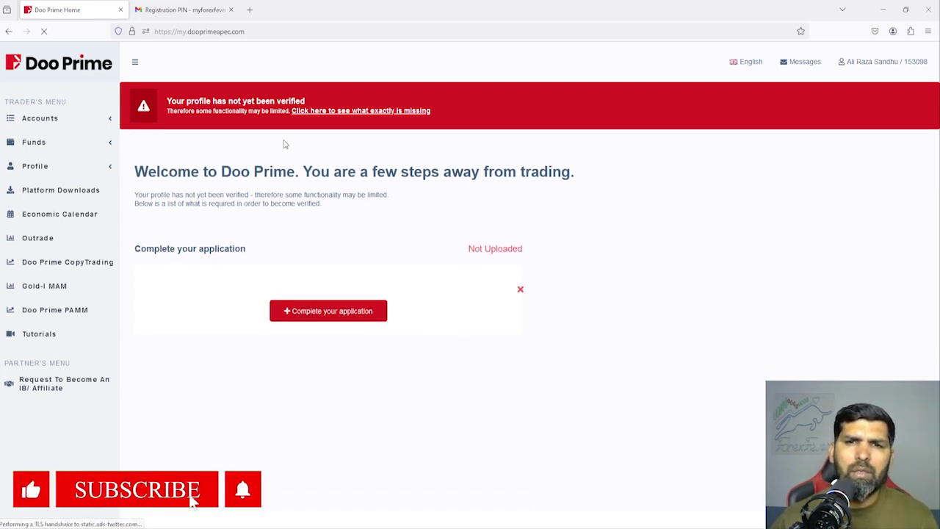
View the missing verification items and start the Complete your application questionnaire via Upload.
left_click(353, 111)
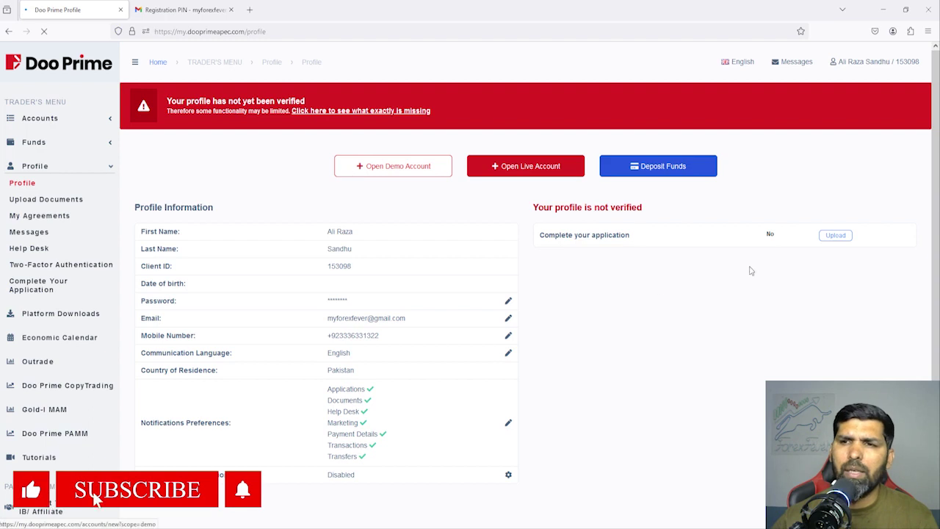
left_click(837, 236)
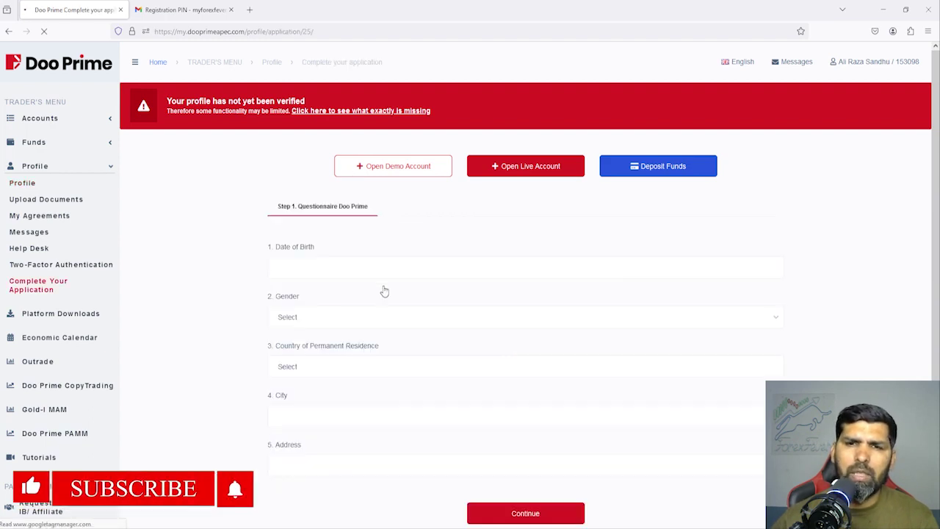
scroll(357, 354, "down", 1)
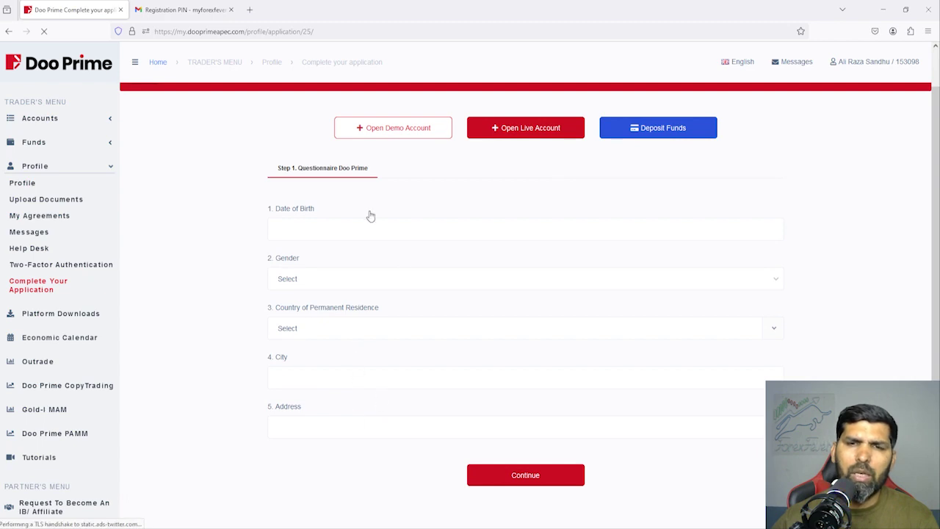
scroll(418, 296, "up", 1)
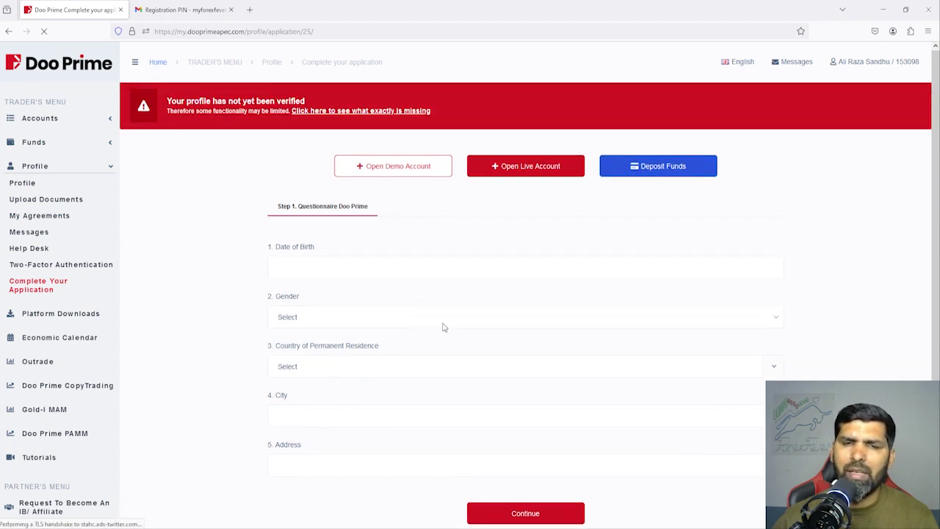